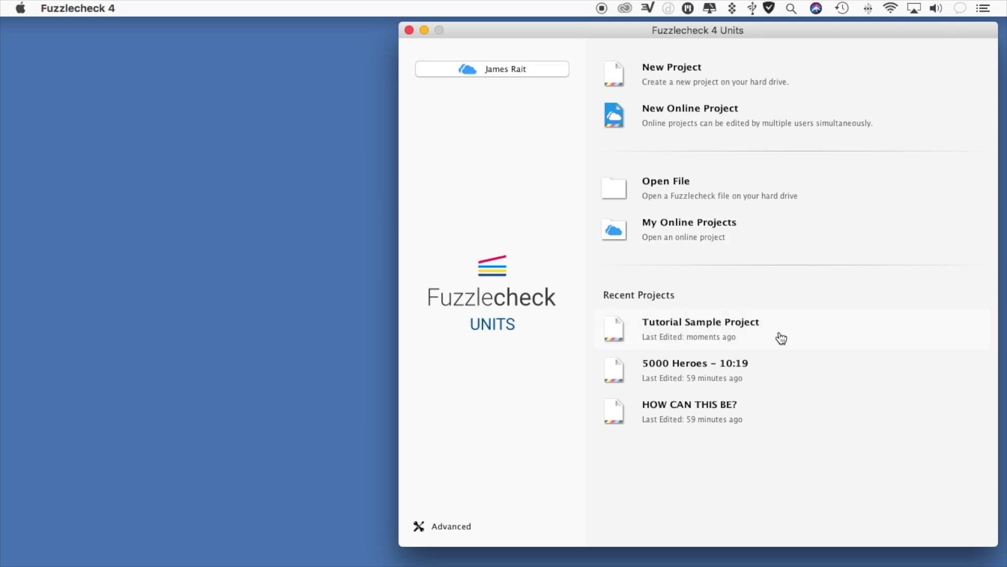
- Open the recent Tutorial Sample Project and look over the pages, cast and extras entries of the first Day #1 scenes on Board A
{"action": "left_click", "coordinate": [688, 328]}
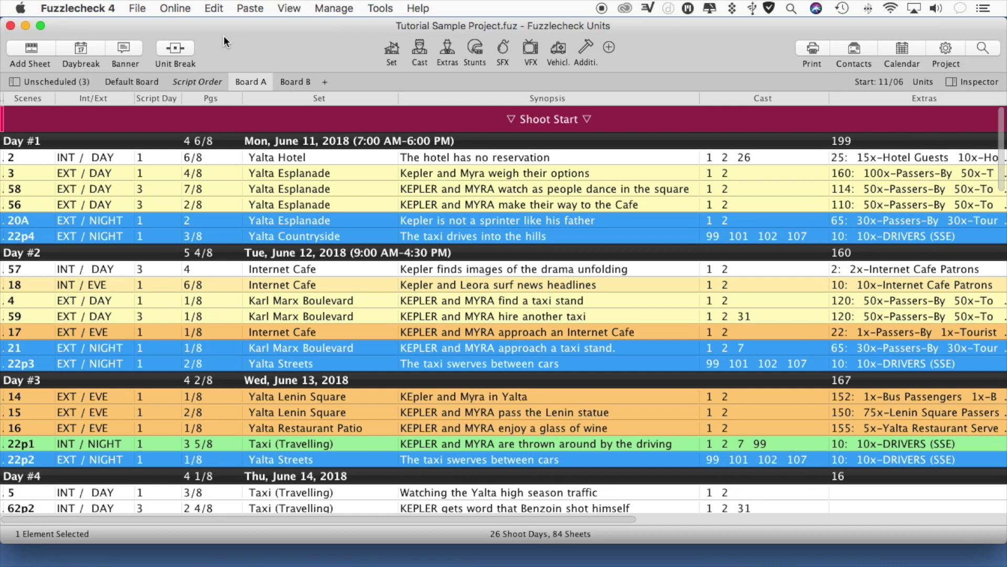
{"action": "left_click", "coordinate": [217, 157]}
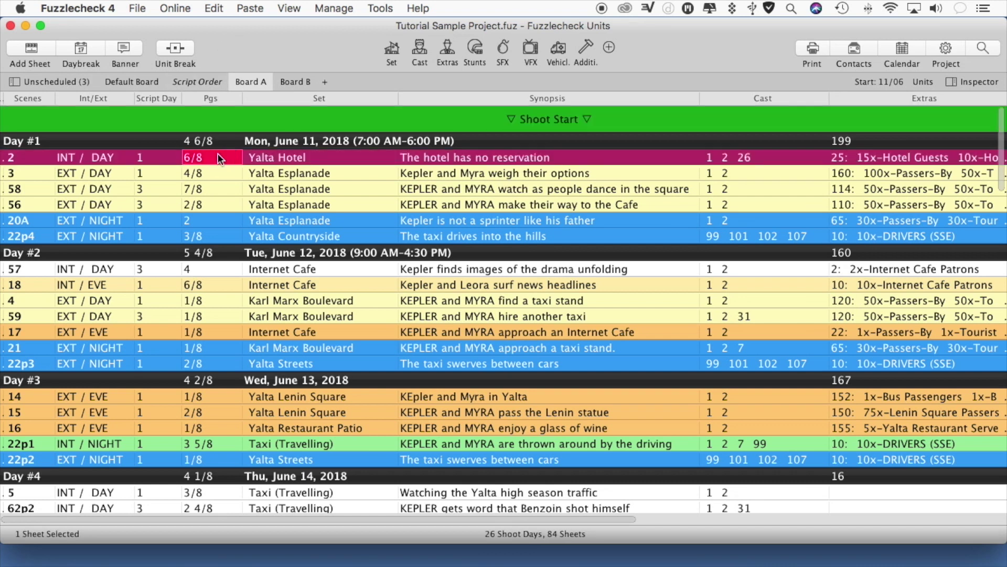
{"action": "left_click", "coordinate": [223, 173]}
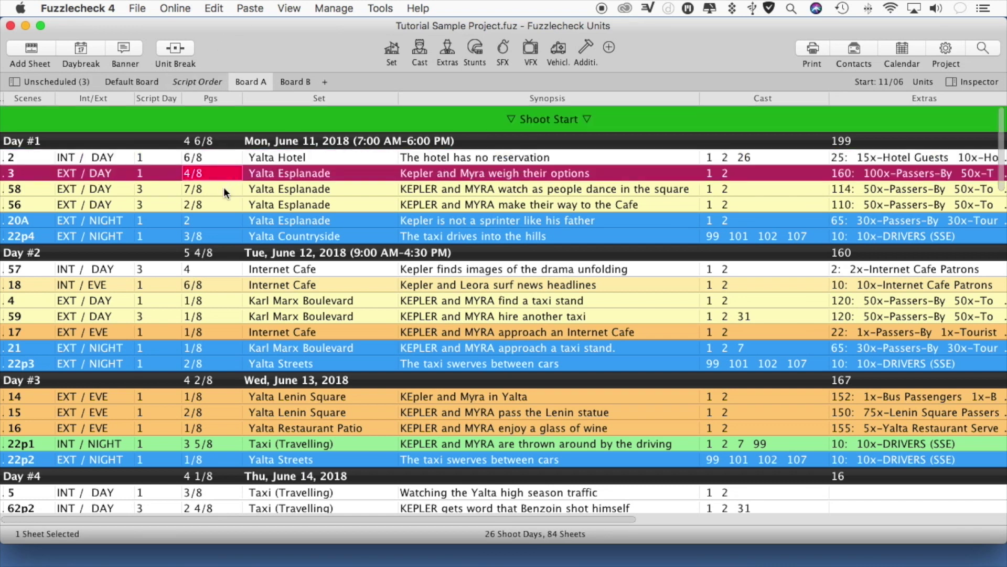
{"action": "left_click", "coordinate": [224, 189]}
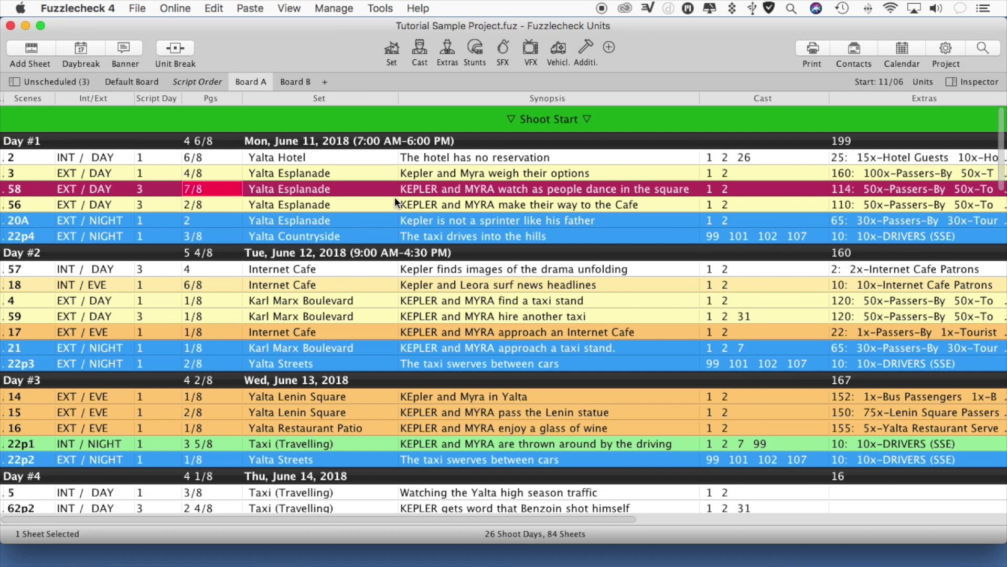
{"action": "left_click", "coordinate": [770, 153]}
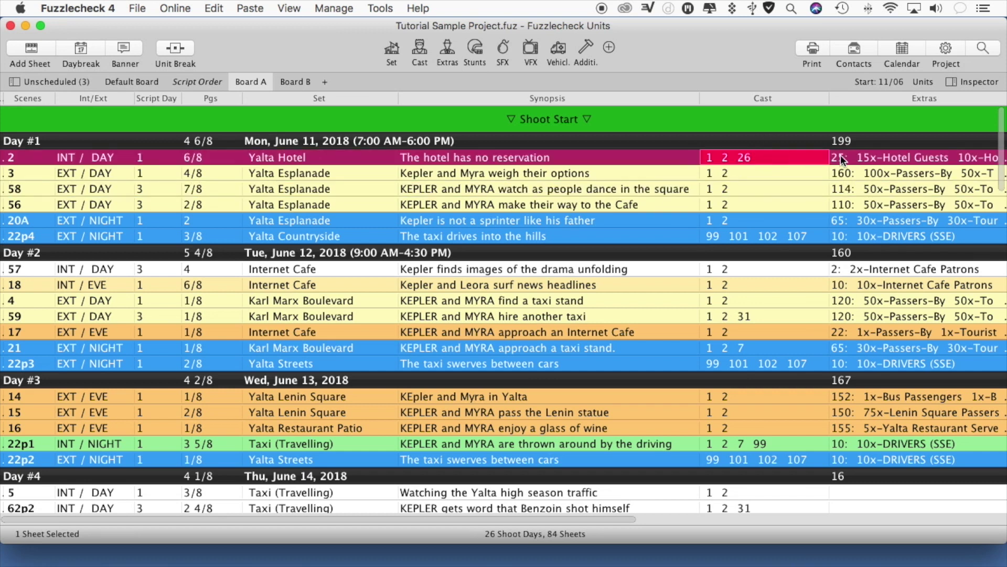
{"action": "left_click", "coordinate": [897, 159]}
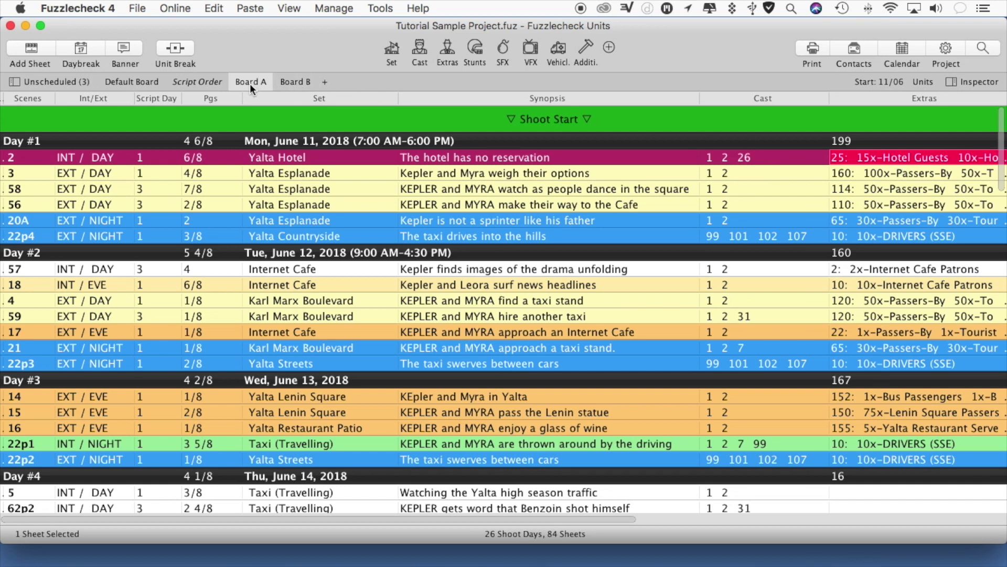
- Compare the schedule on Board B with Board A, and look at scene 2 and the Day #2 break on Board A
{"action": "left_click", "coordinate": [303, 82]}
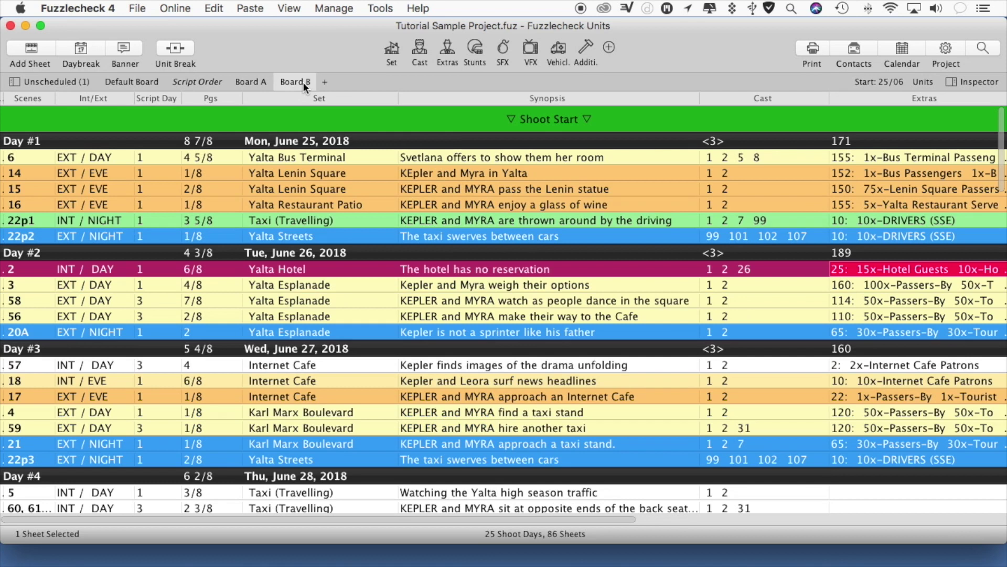
{"action": "left_click", "coordinate": [250, 83]}
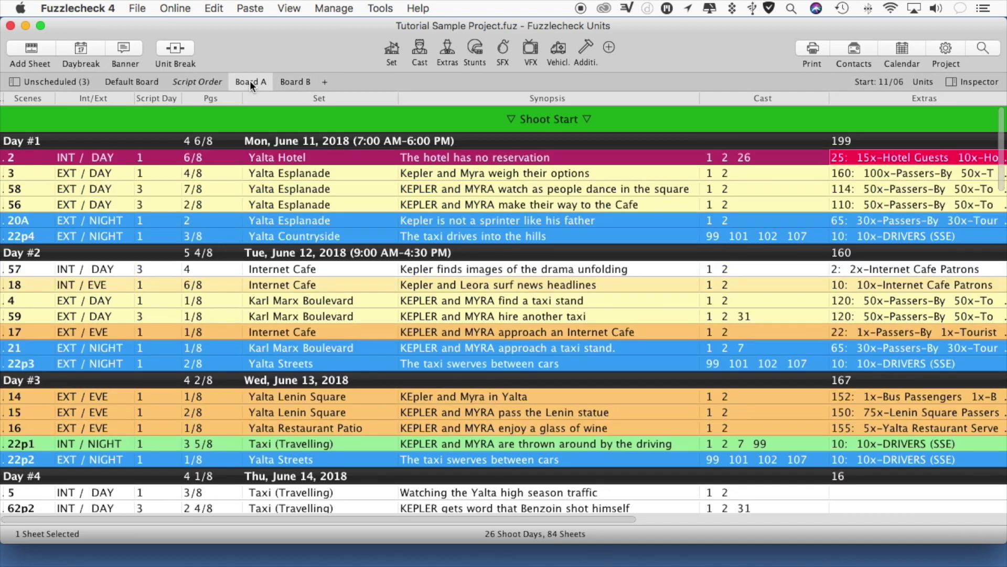
{"action": "mouse_move", "coordinate": [229, 152]}
{"action": "left_mouse_down"}
{"action": "mouse_move", "coordinate": [228, 215]}
{"action": "mouse_move", "coordinate": [232, 153]}
{"action": "left_mouse_up"}
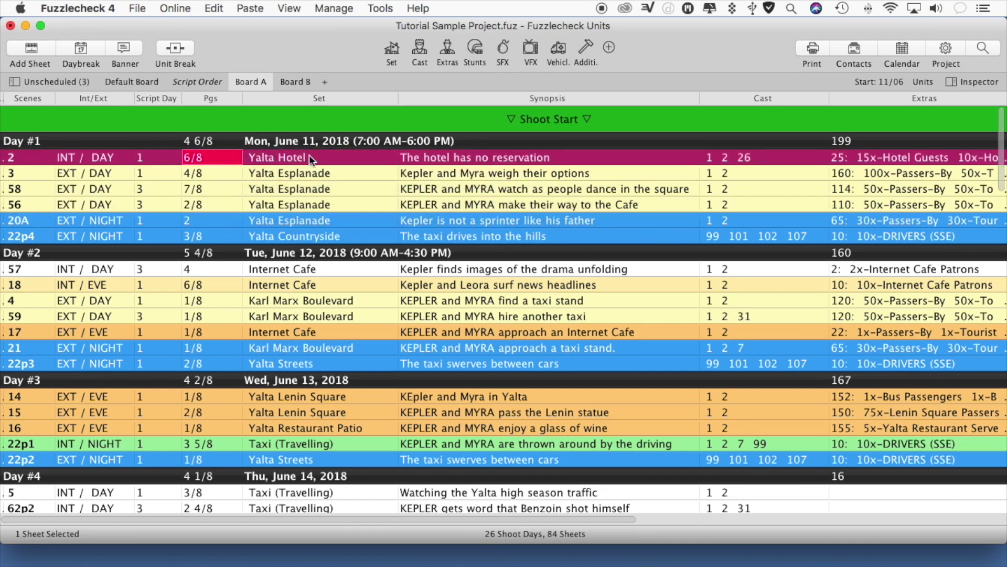
{"action": "left_click", "coordinate": [327, 252]}
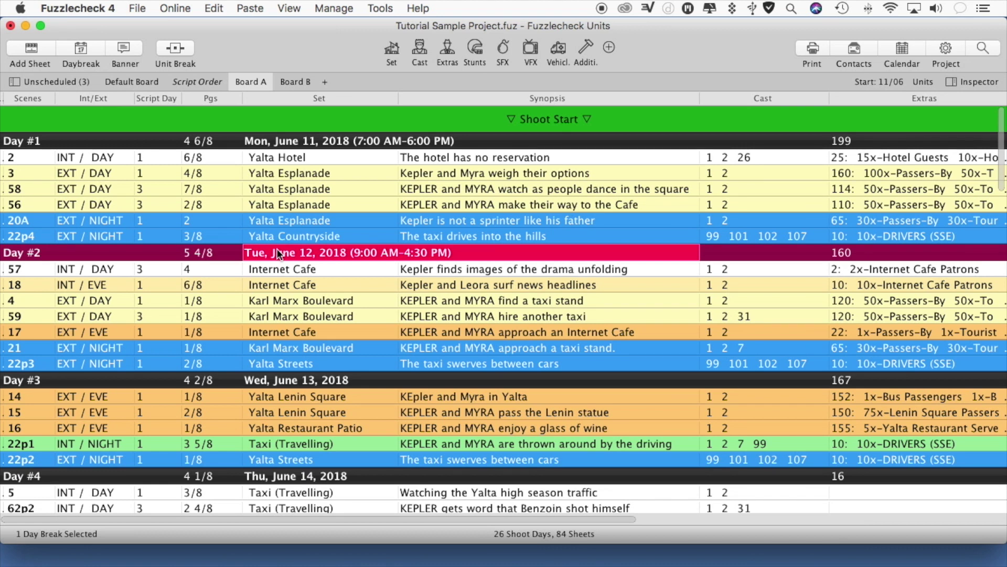
{"action": "left_click_drag", "start_coordinate": [277, 253], "coordinate": [313, 251]}
- Show the unscheduled sheets of Board A and try to move sheets between that list and the board
{"action": "left_click", "coordinate": [57, 82]}
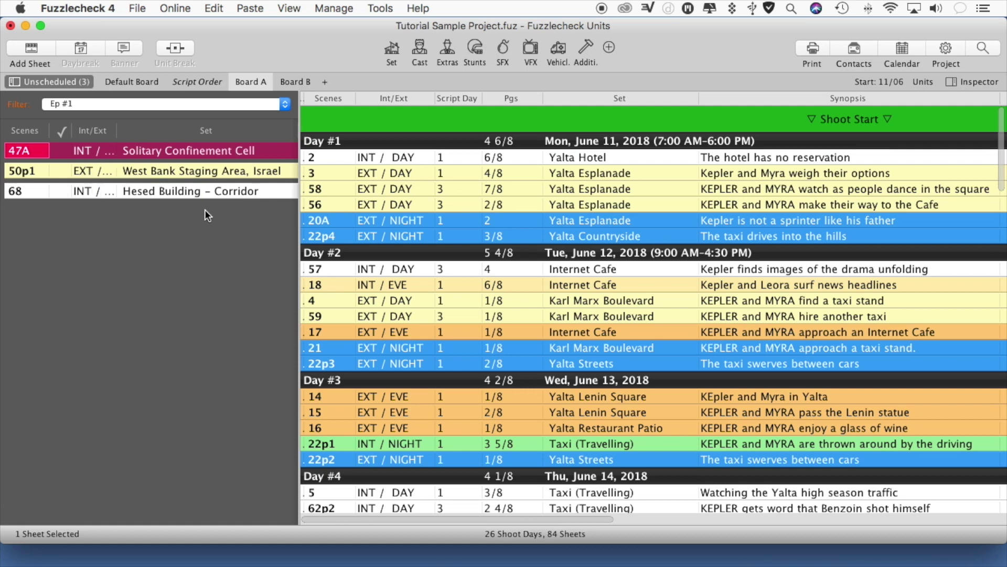
{"action": "left_click_drag", "start_coordinate": [415, 177], "coordinate": [138, 250]}
{"action": "left_click_drag", "start_coordinate": [106, 149], "coordinate": [412, 171]}
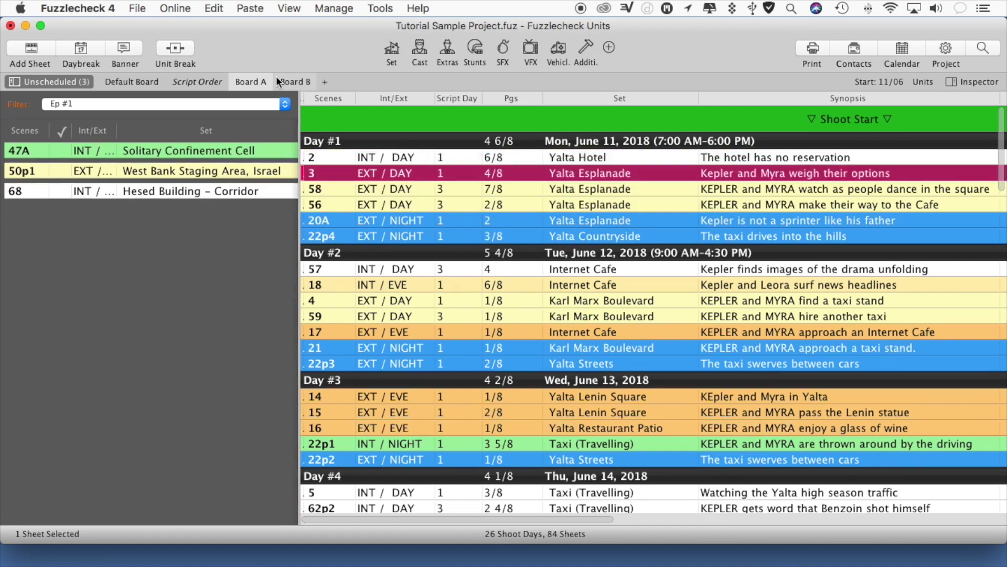
- Compare the unscheduled sheets of Board B with those of Board A, and hide the list on both boards
{"action": "left_click", "coordinate": [290, 80]}
{"action": "left_click", "coordinate": [64, 81]}
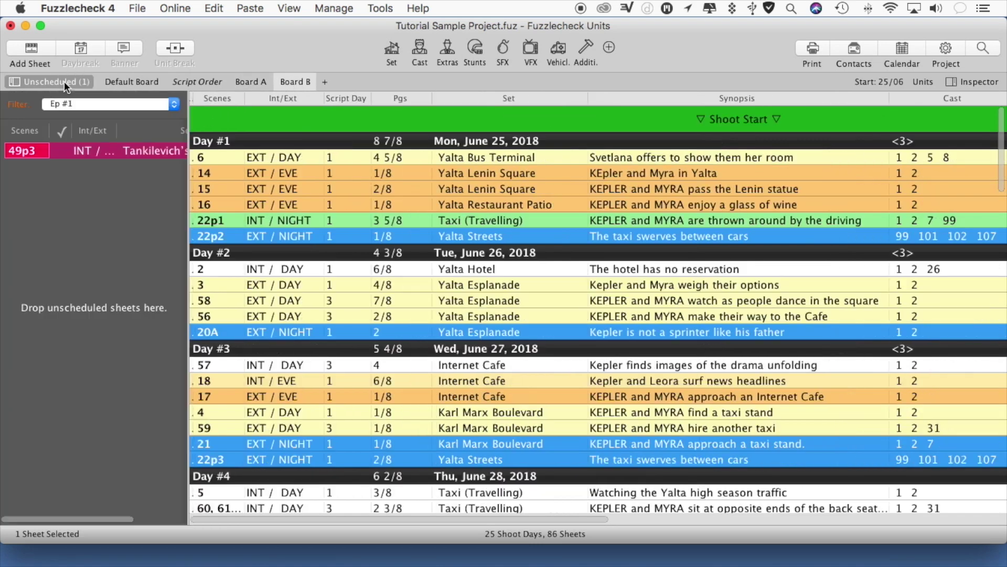
{"action": "left_click", "coordinate": [257, 81]}
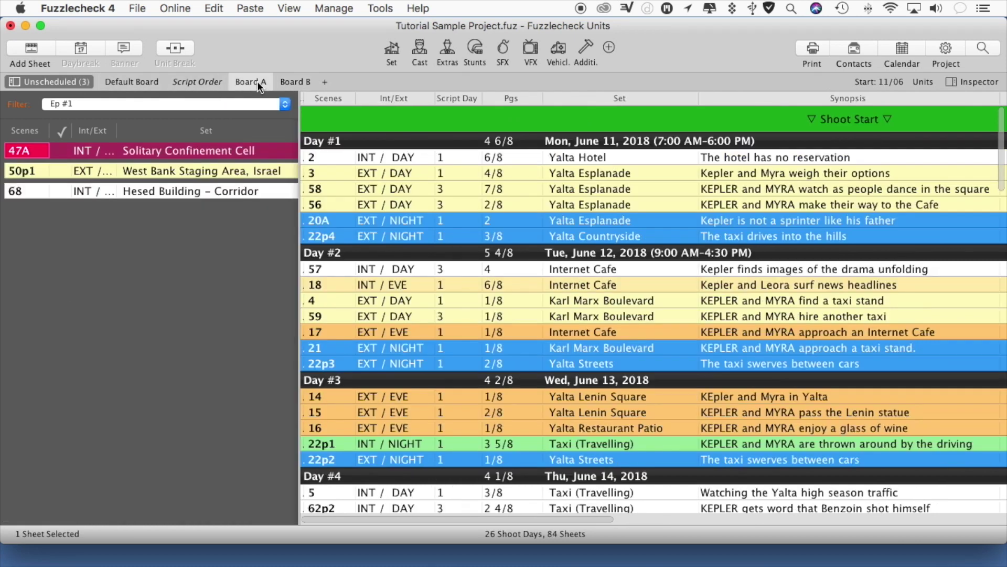
{"action": "left_click", "coordinate": [303, 81]}
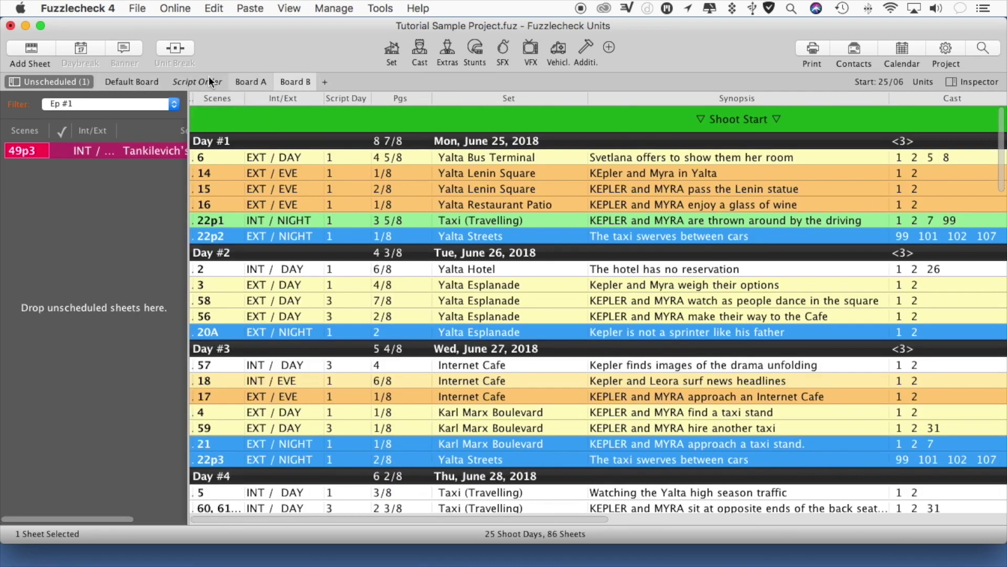
{"action": "left_click", "coordinate": [45, 78]}
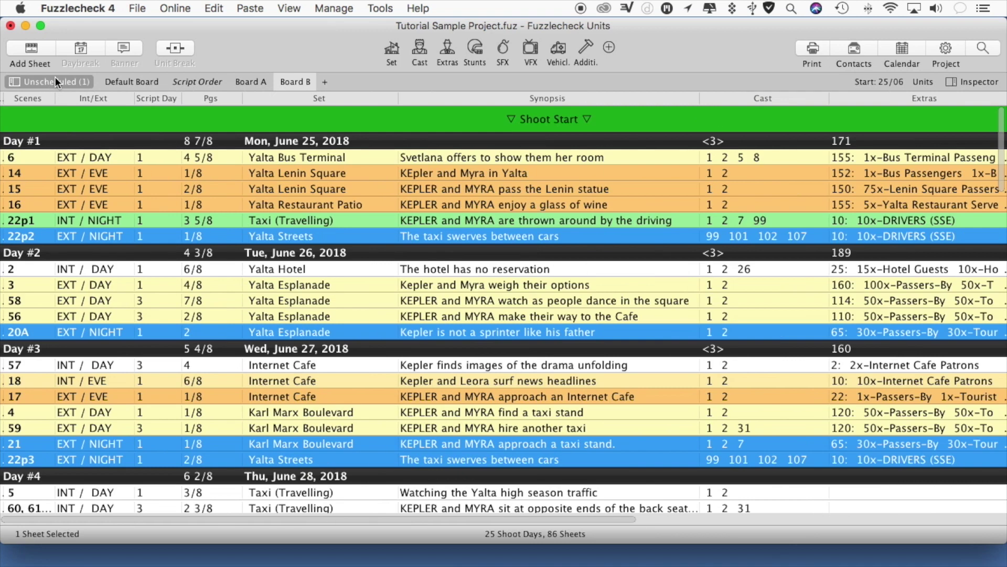
{"action": "left_click", "coordinate": [253, 79]}
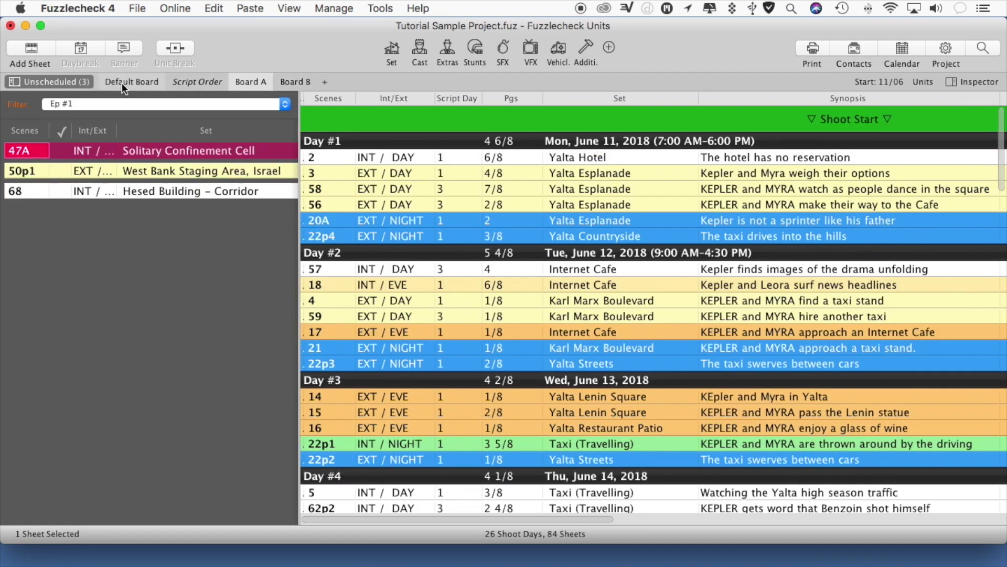
{"action": "left_click", "coordinate": [53, 77]}
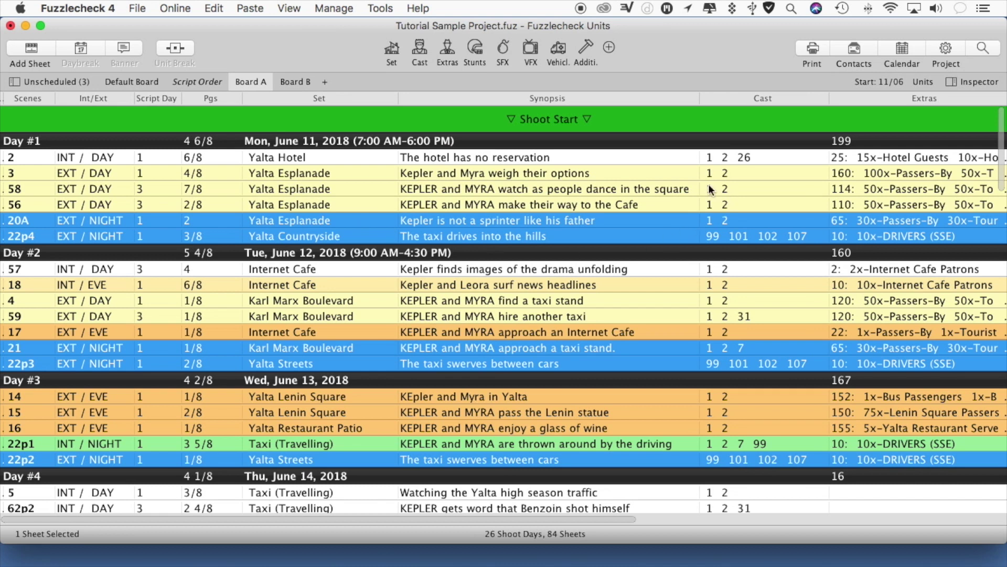
- Show the Inspector for scene 3 at Yalta Esplanade, check its details against the board's columns, and hide the Inspector
{"action": "left_click", "coordinate": [325, 173]}
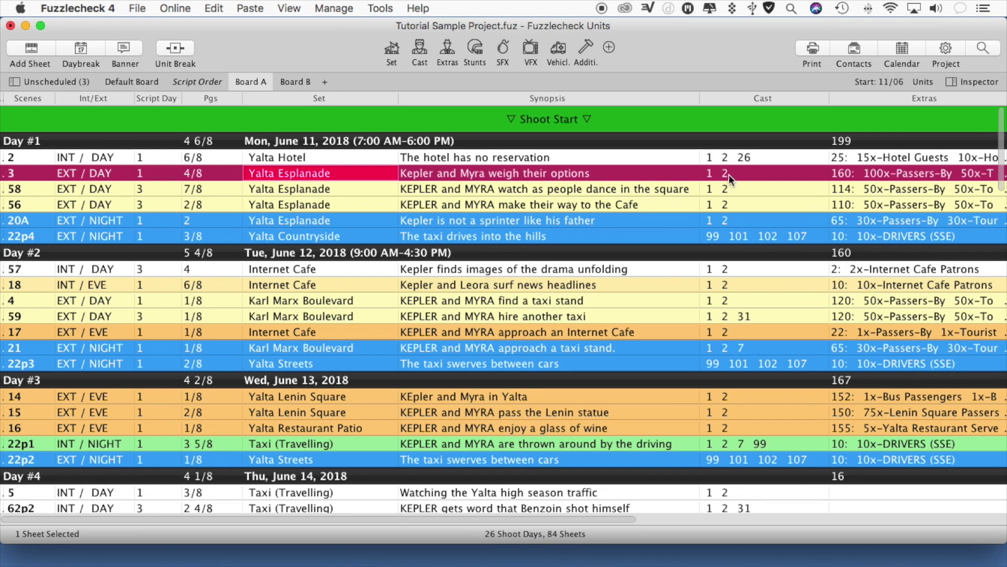
{"action": "left_click", "coordinate": [962, 83]}
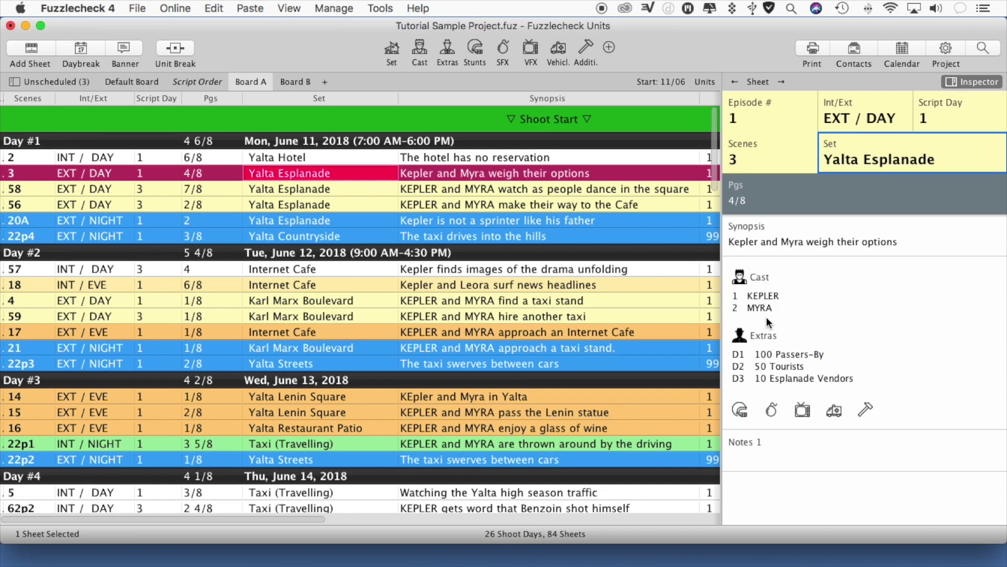
{"action": "left_click", "coordinate": [309, 520]}
{"action": "left_click_drag", "start_coordinate": [309, 520], "coordinate": [412, 520]}
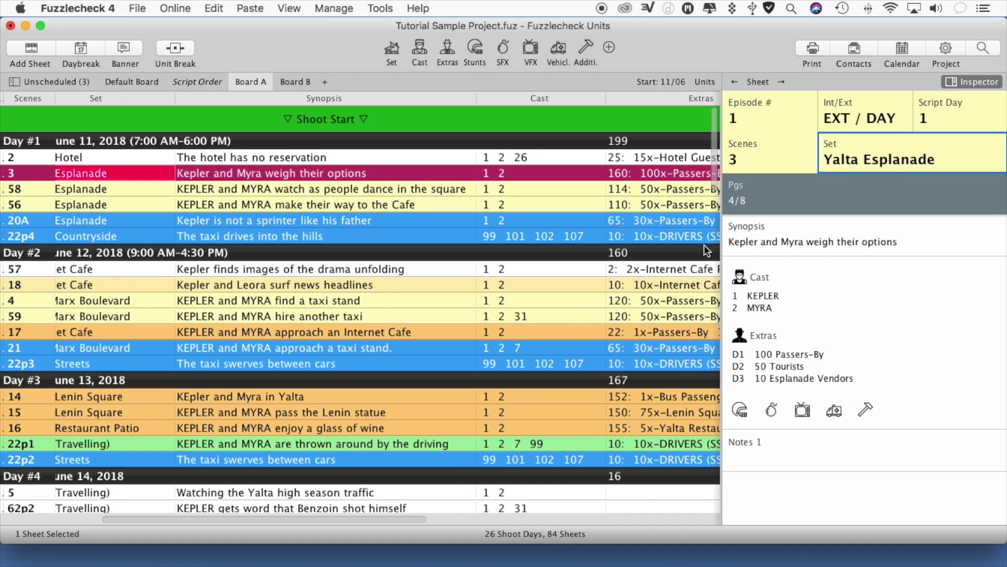
{"action": "left_click", "coordinate": [960, 84]}
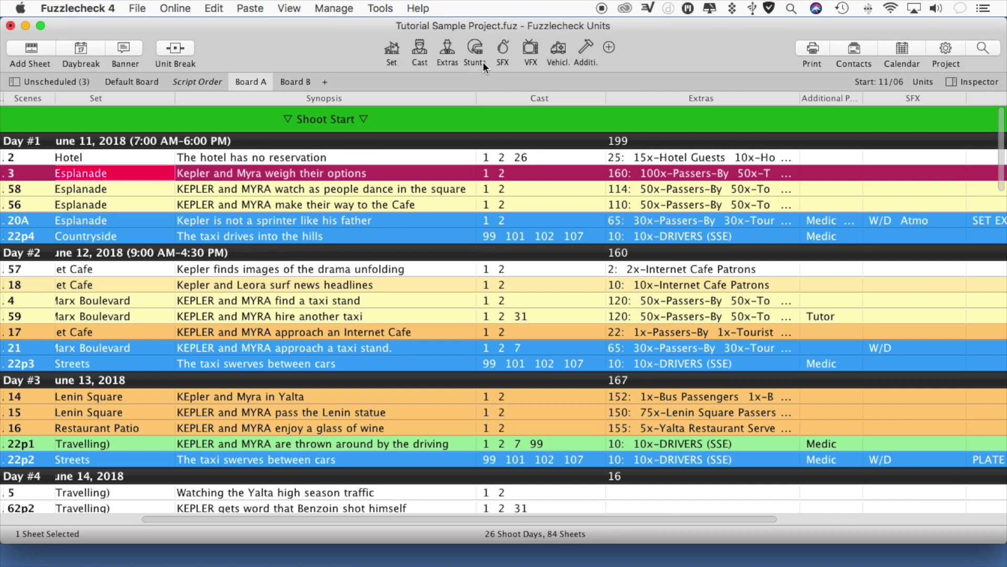
- Open the Cast list and view the contact details, shoot days and unavailable dates of the character KEPLER
{"action": "left_click", "coordinate": [418, 48]}
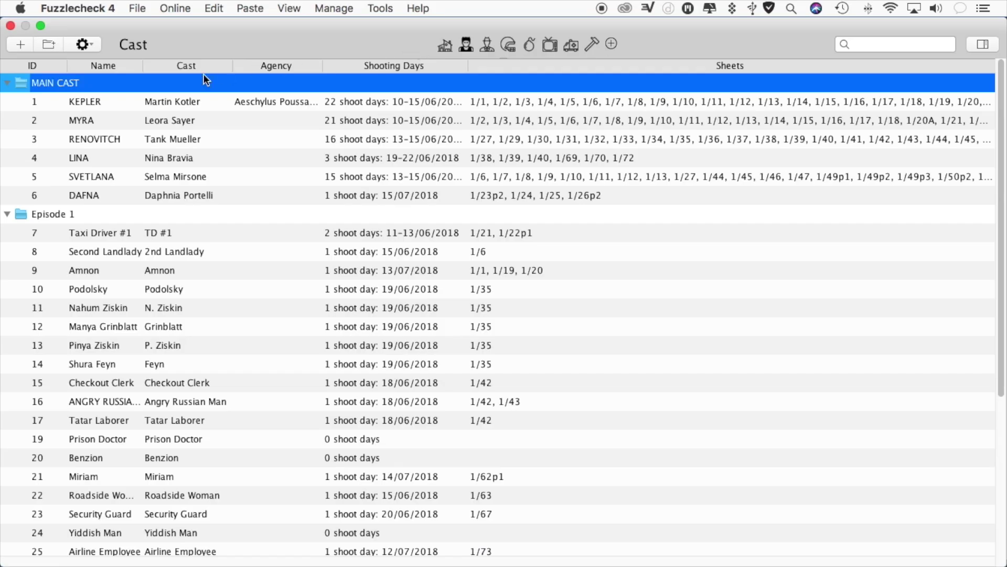
{"action": "left_click", "coordinate": [93, 102]}
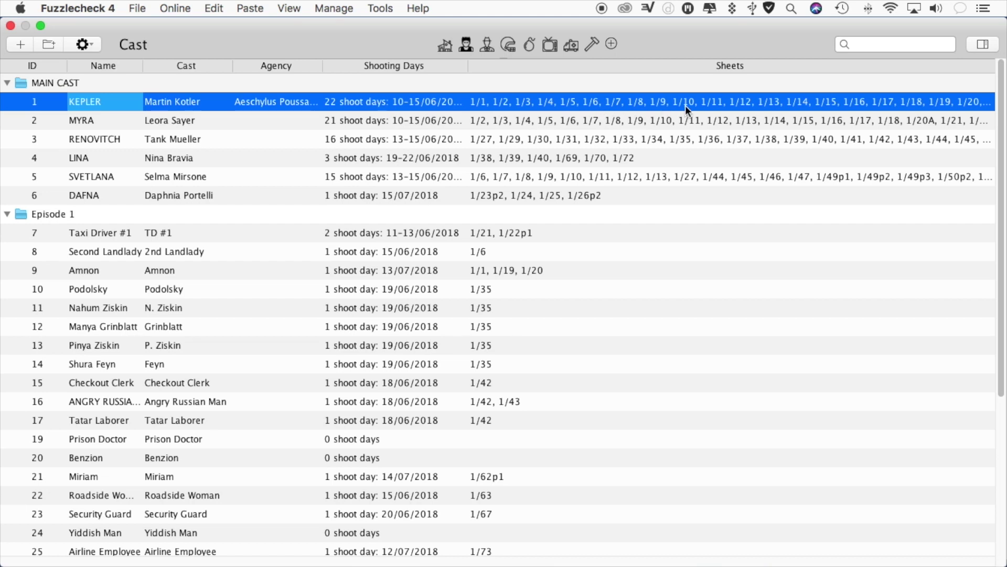
{"action": "left_click", "coordinate": [979, 45]}
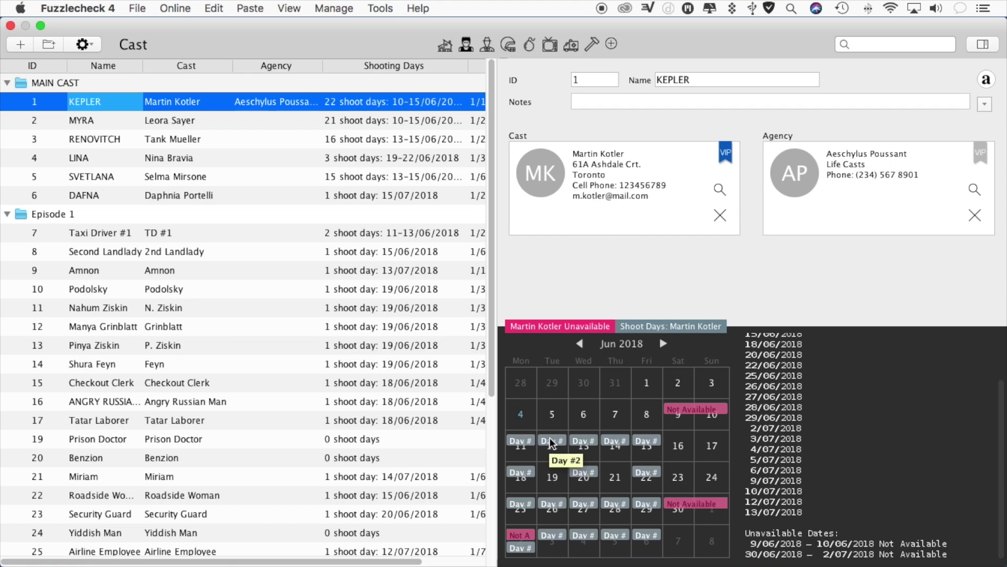
{"action": "mouse_move", "coordinate": [693, 415]}
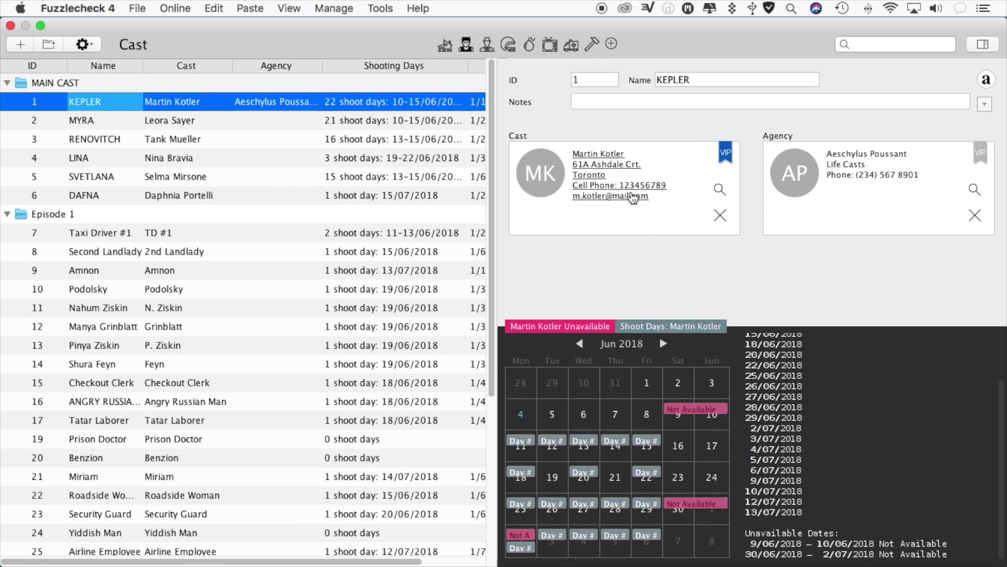
- View the contact and shoot days of the Trolleybus in the Vehicles list, and close the element window
{"action": "left_click", "coordinate": [571, 47]}
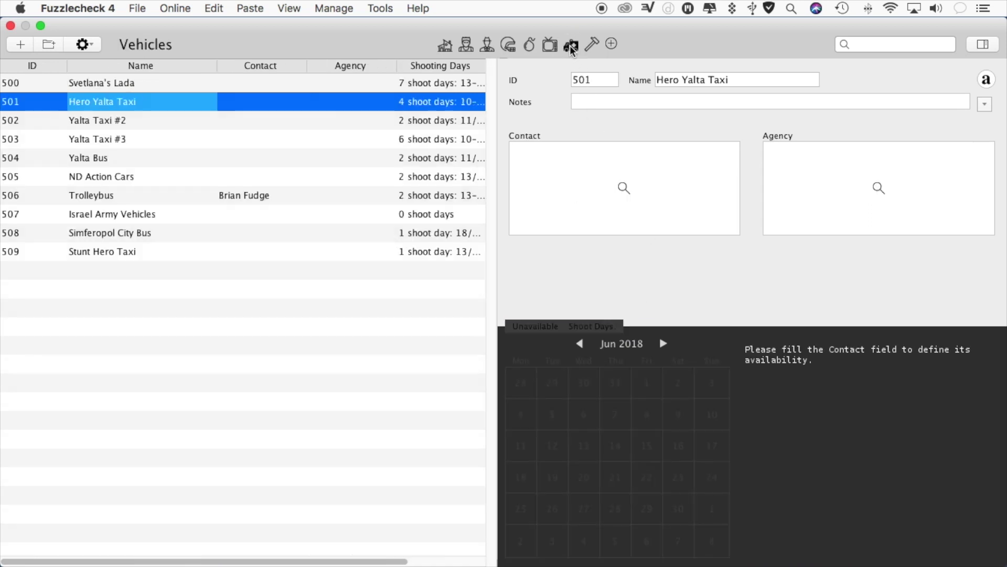
{"action": "left_click", "coordinate": [138, 198]}
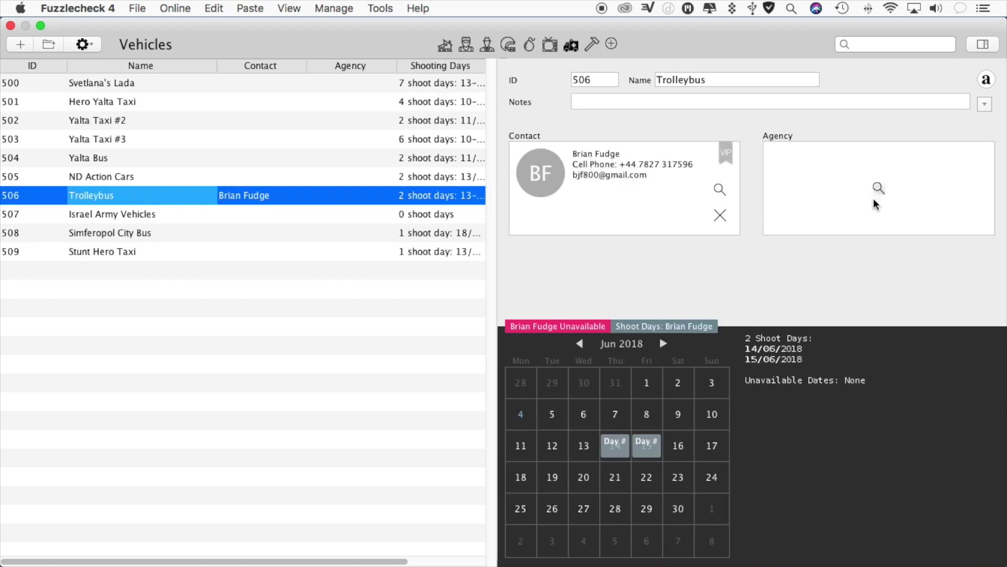
{"action": "left_click", "coordinate": [10, 25]}
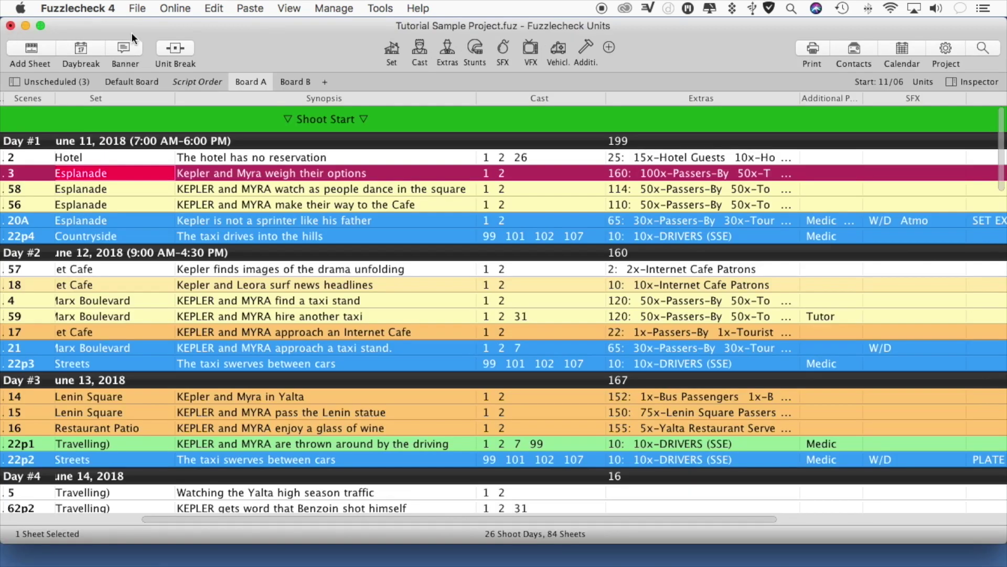
- Open the project calendar and examine the June 2018 events, cast availability and Board A shoot days from 9 June onward
{"action": "left_click", "coordinate": [903, 48]}
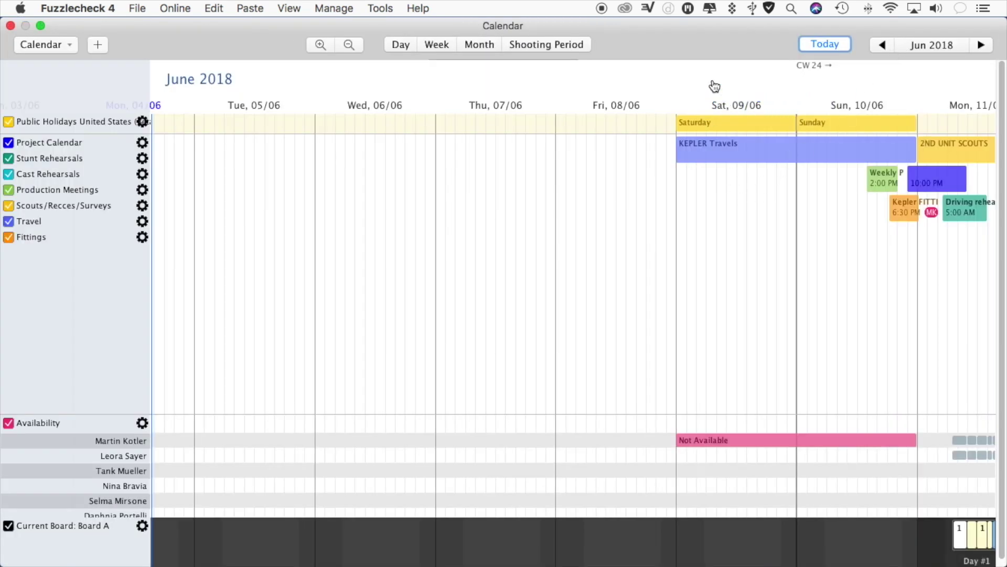
{"action": "left_click_drag", "start_coordinate": [908, 78], "coordinate": [404, 88]}
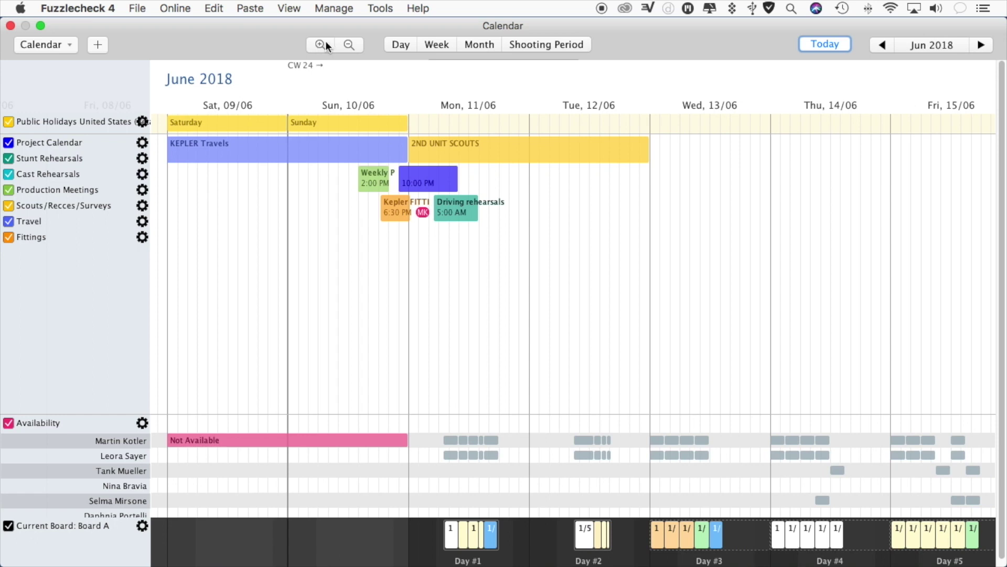
{"action": "left_click", "coordinate": [342, 44]}
{"action": "left_click", "coordinate": [342, 44]}
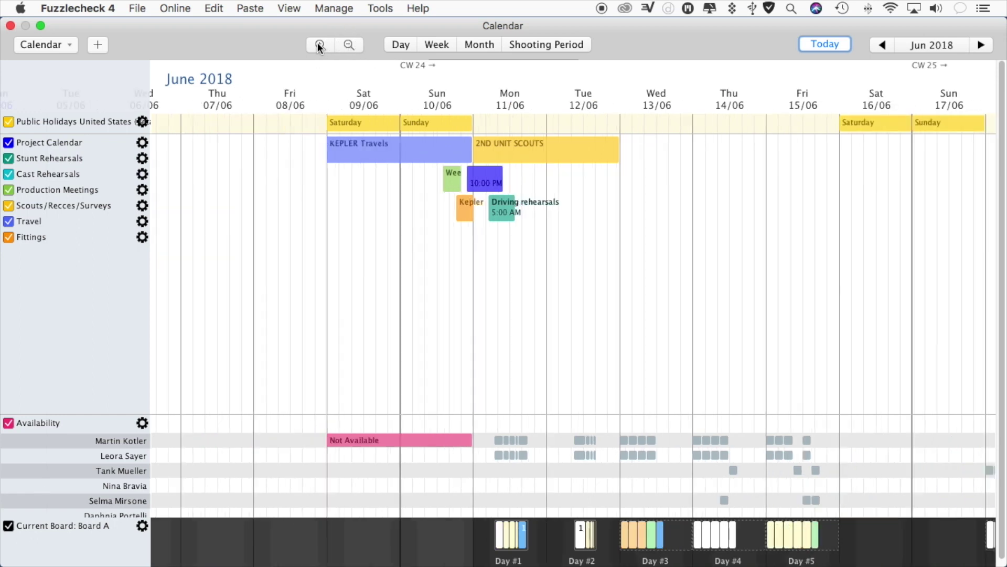
{"action": "left_click", "coordinate": [319, 45]}
{"action": "left_click", "coordinate": [319, 45]}
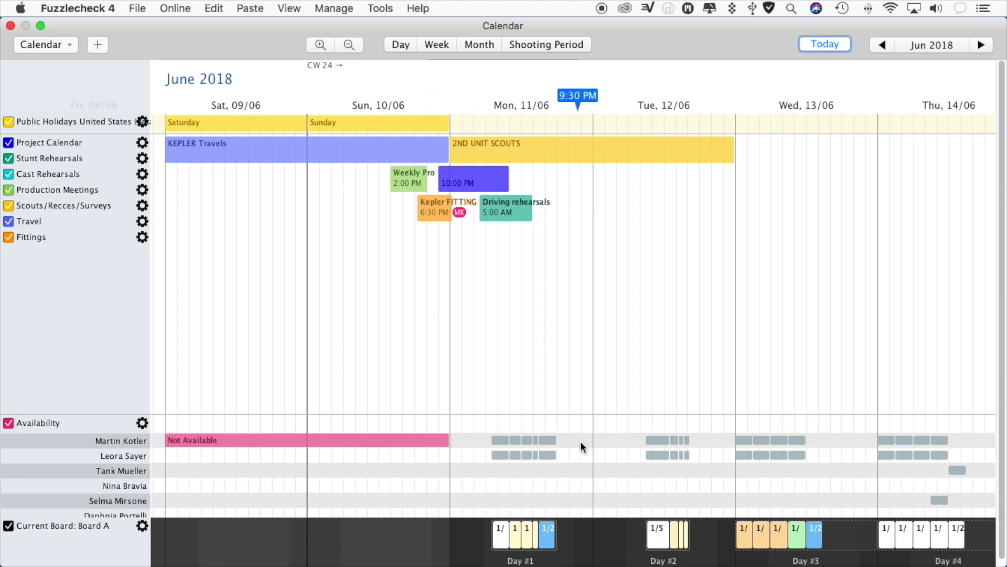
{"action": "mouse_move", "coordinate": [657, 441]}
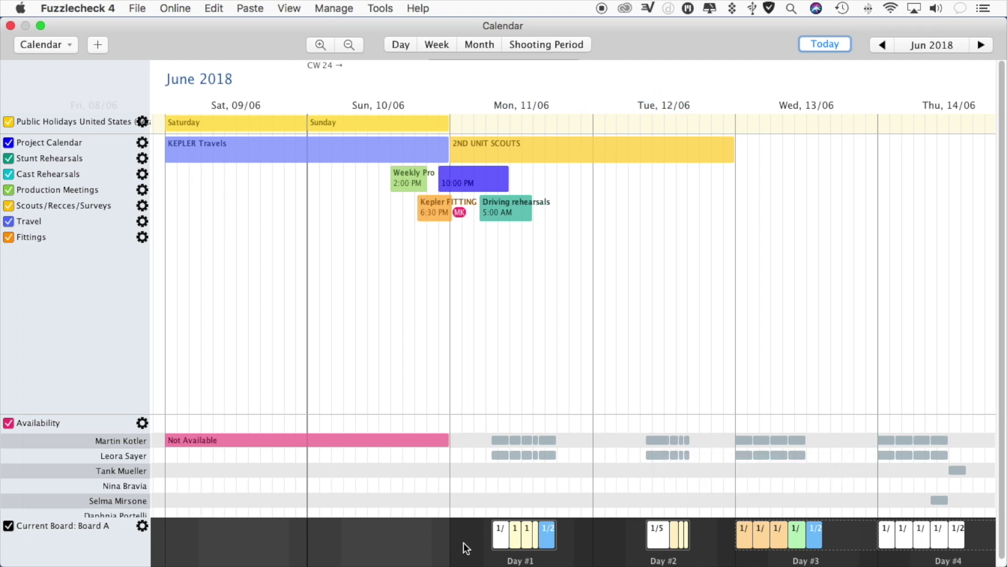
{"action": "scroll", "coordinate": [465, 547], "scroll_direction": "right", "scroll_amount": 5}
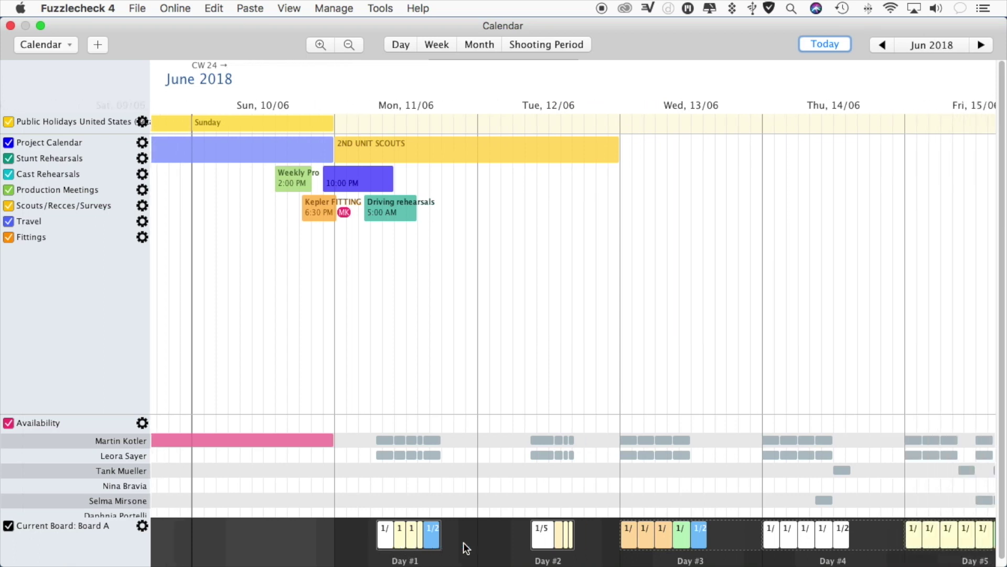
- Examine the scene strips of shoot days 1 to 3 in the calendar's Board A row at closer zoom, and close the calendar
{"action": "mouse_move", "coordinate": [496, 546]}
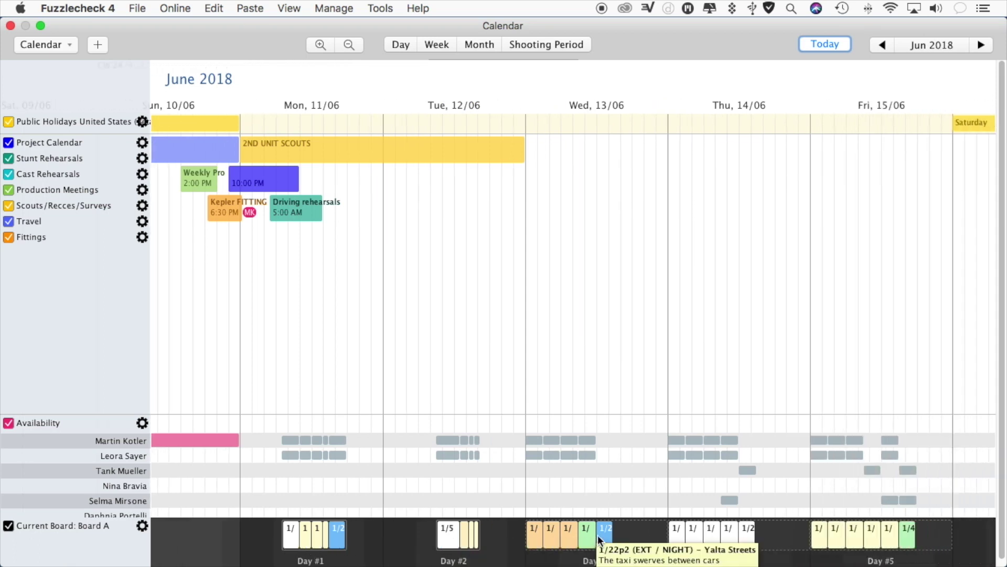
{"action": "mouse_move", "coordinate": [437, 530]}
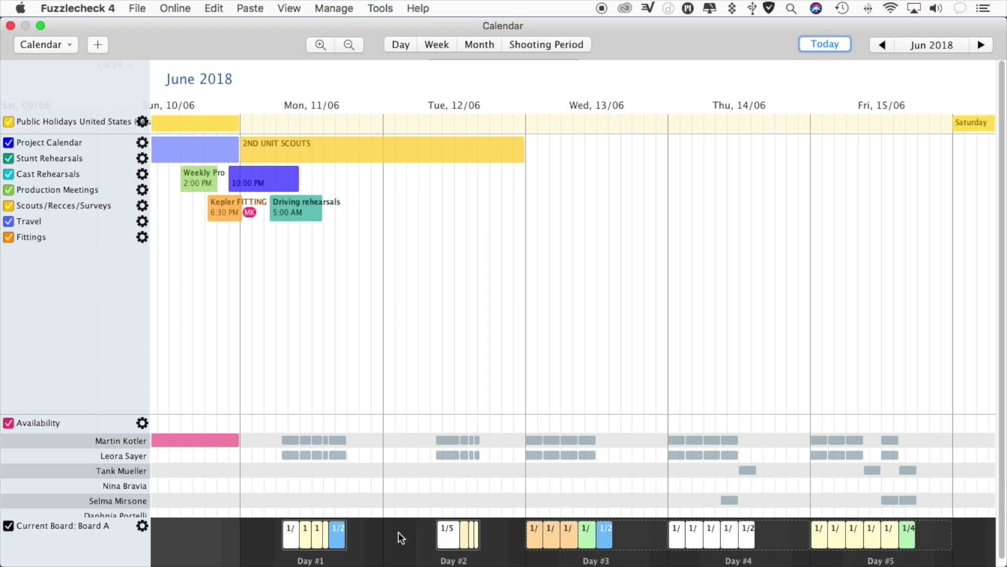
{"action": "mouse_move", "coordinate": [331, 531]}
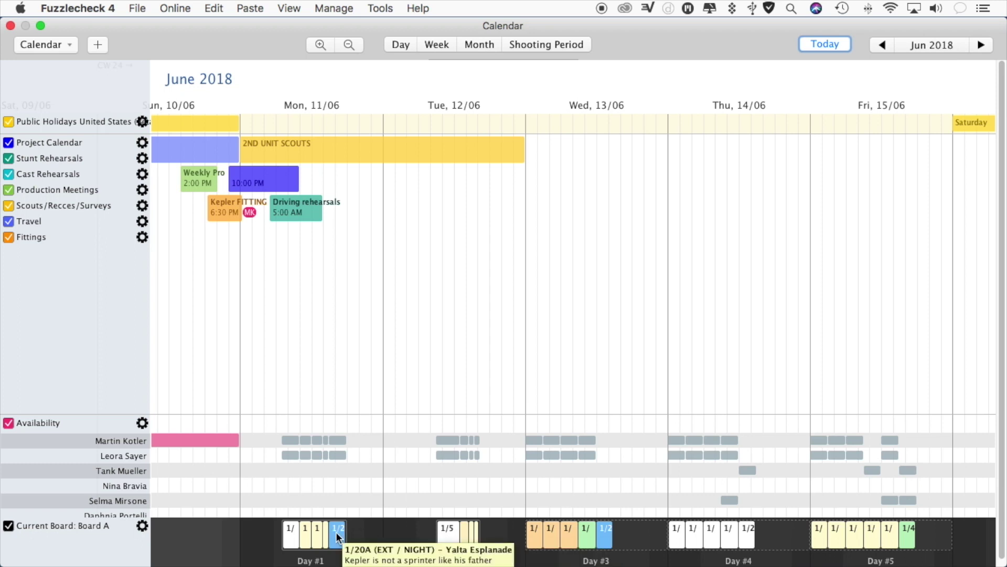
{"action": "left_click", "coordinate": [321, 45]}
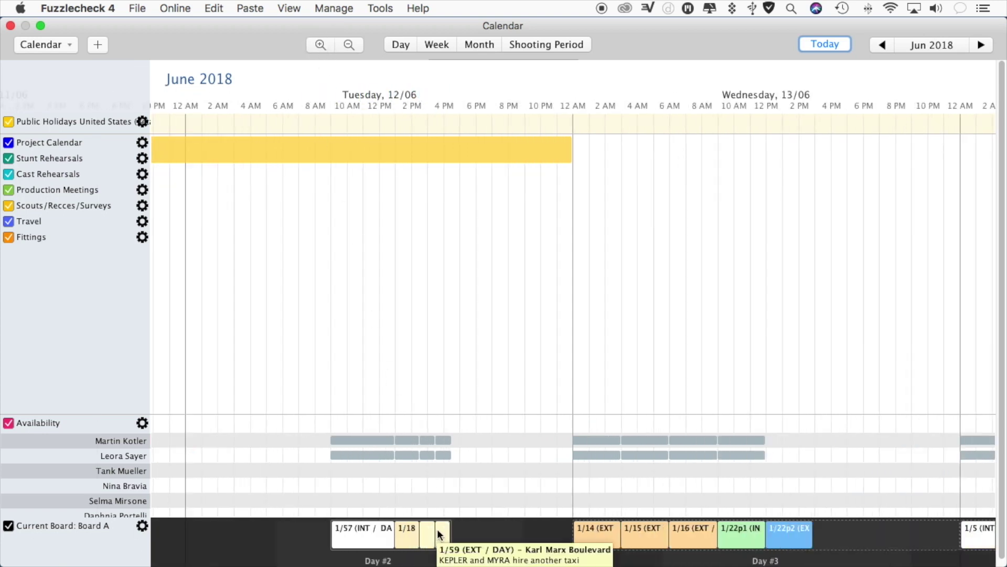
{"action": "left_click", "coordinate": [10, 25]}
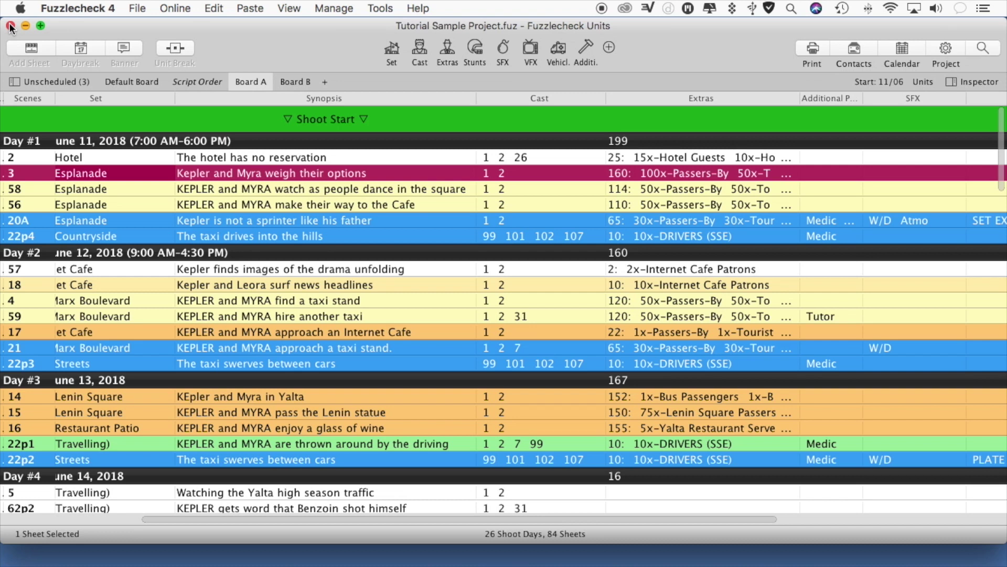
- Open the print window and preview the Callsheet, Day-Out-Of-Days, Extras Overview and Breakdown documents
{"action": "left_click", "coordinate": [820, 50]}
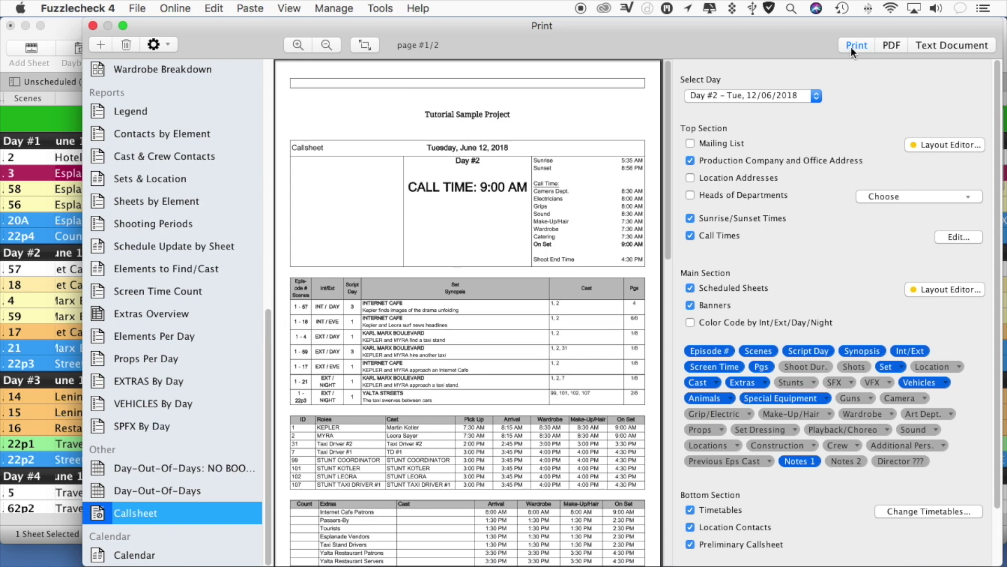
{"action": "left_click", "coordinate": [266, 332]}
{"action": "left_click", "coordinate": [162, 489]}
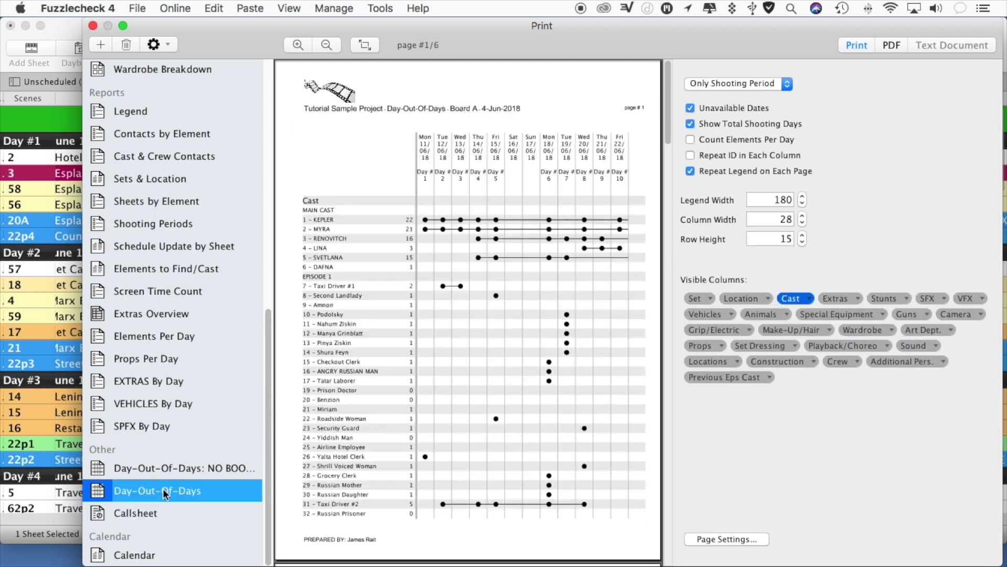
{"action": "left_click", "coordinate": [179, 314]}
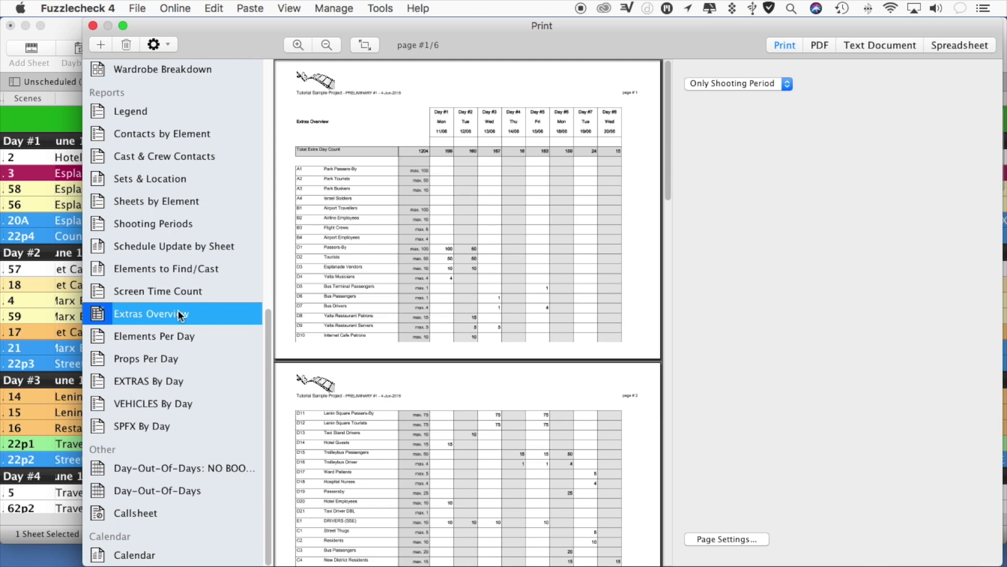
{"action": "scroll", "coordinate": [178, 311], "scroll_direction": "up", "scroll_amount": 1}
{"action": "left_click_drag", "start_coordinate": [268, 354], "coordinate": [265, 227]}
{"action": "left_click", "coordinate": [185, 254]}
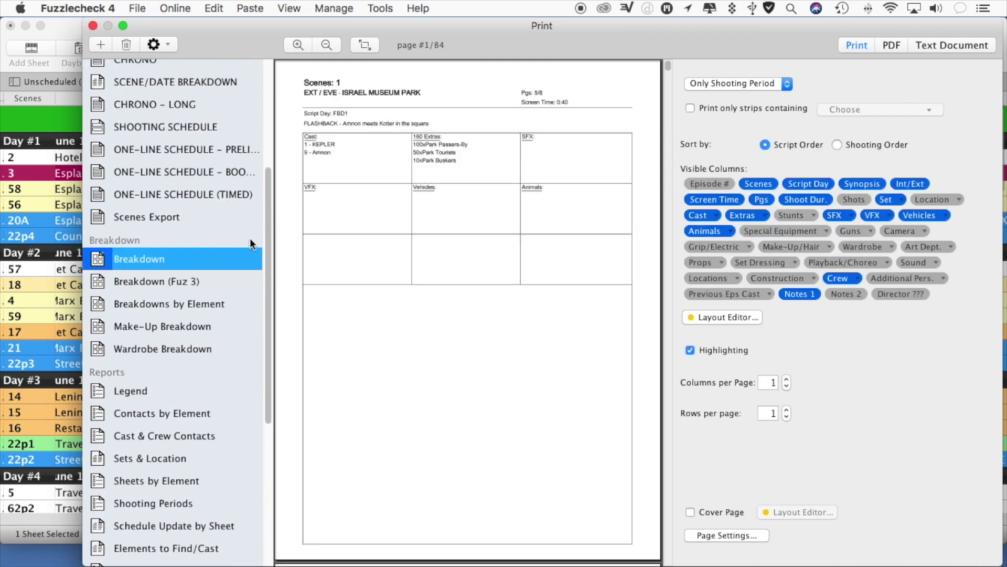
- Preview the Schedule Style A printout, and remove its legend and the Extras column
{"action": "left_click_drag", "start_coordinate": [268, 234], "coordinate": [277, 66]}
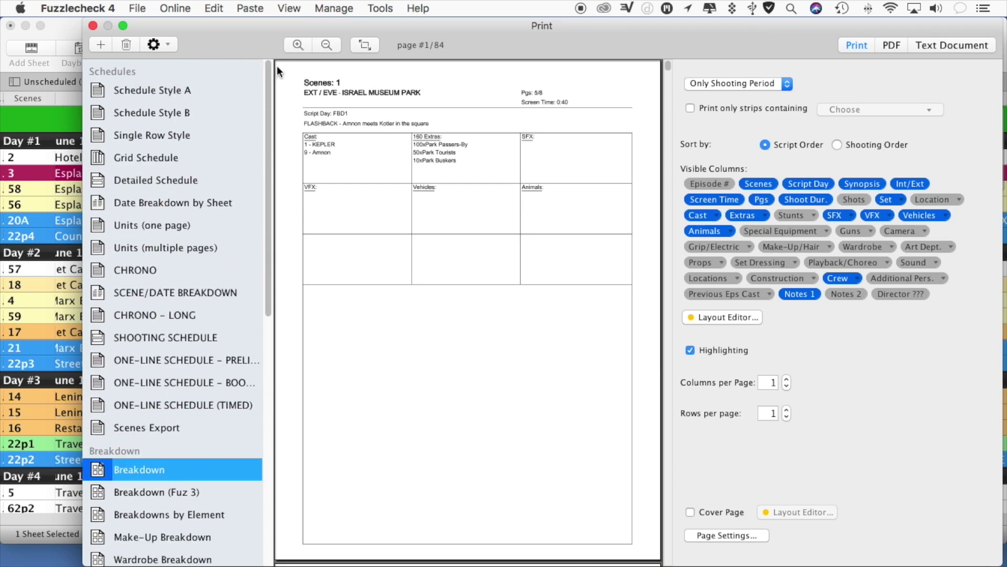
{"action": "left_click", "coordinate": [225, 91]}
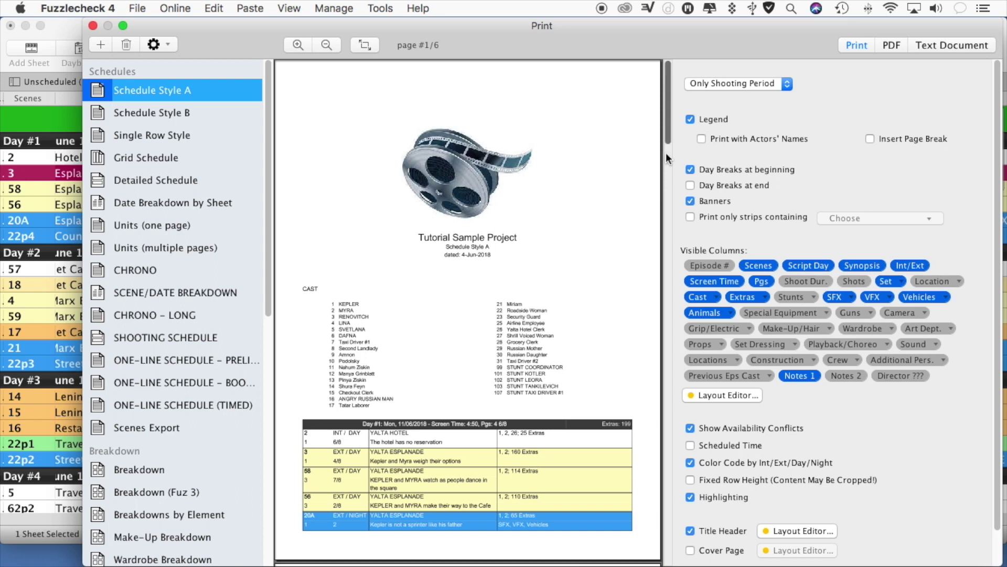
{"action": "left_click_drag", "start_coordinate": [667, 131], "coordinate": [666, 168]}
{"action": "left_click", "coordinate": [690, 120]}
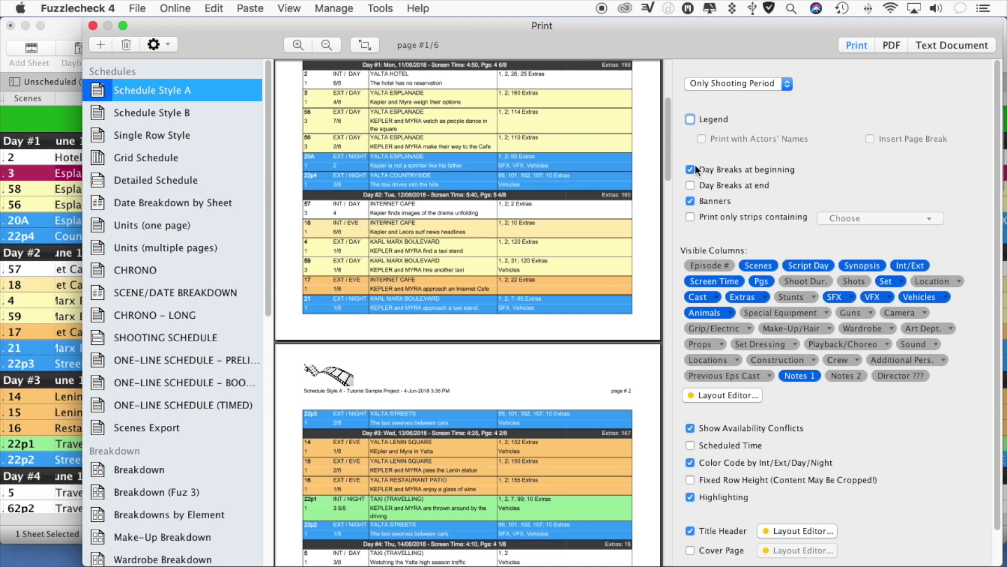
{"action": "left_click", "coordinate": [748, 297]}
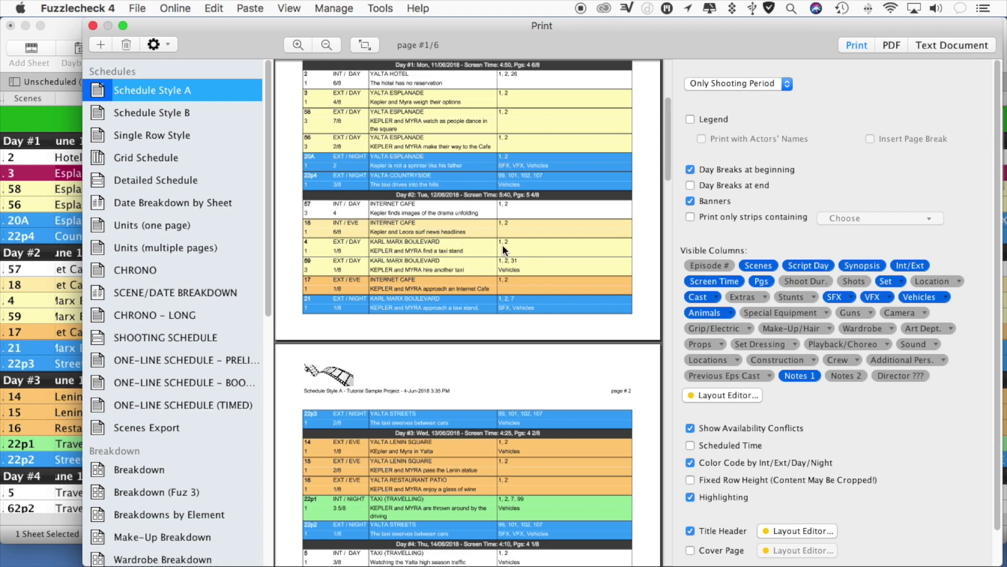
- Preview the Extras Overview report again, check its output formats, and close the print window
{"action": "left_click_drag", "start_coordinate": [266, 263], "coordinate": [262, 480]}
{"action": "left_click", "coordinate": [202, 390]}
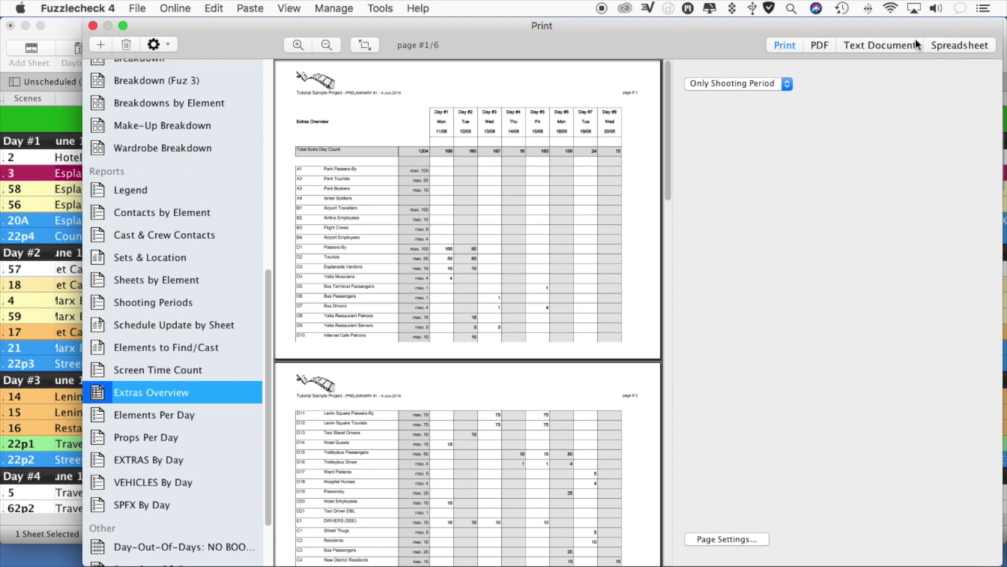
{"action": "left_click", "coordinate": [93, 26]}
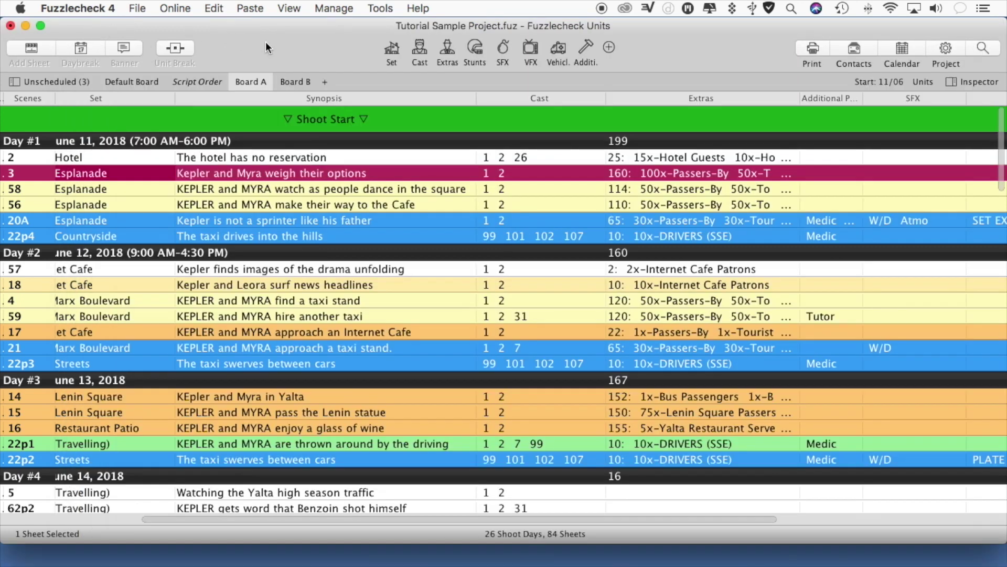